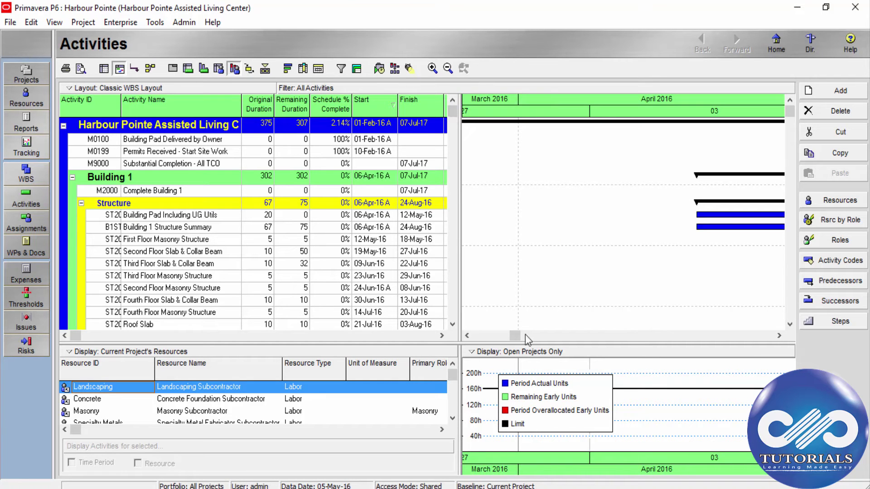
left_click_drag(519, 336, 551, 333)
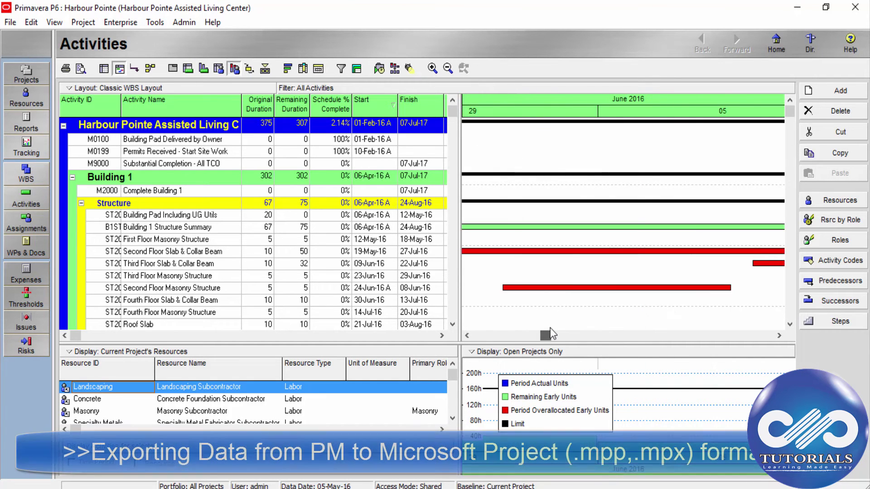
Compress the Gantt timescale so the Harbour Pointe schedule shows across several years.
mouse_move(594, 112)
left_mouse_down()
mouse_move(416, 110)
mouse_move(492, 118)
left_mouse_up()
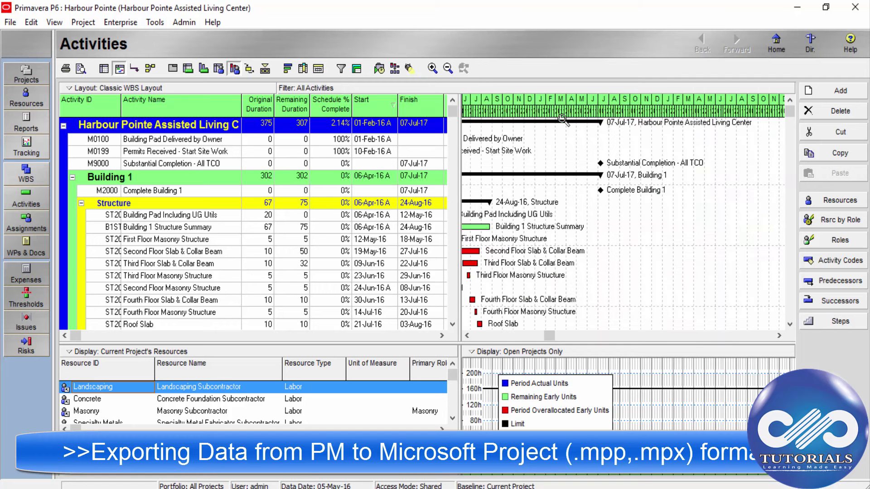
left_click_drag(563, 119, 514, 114)
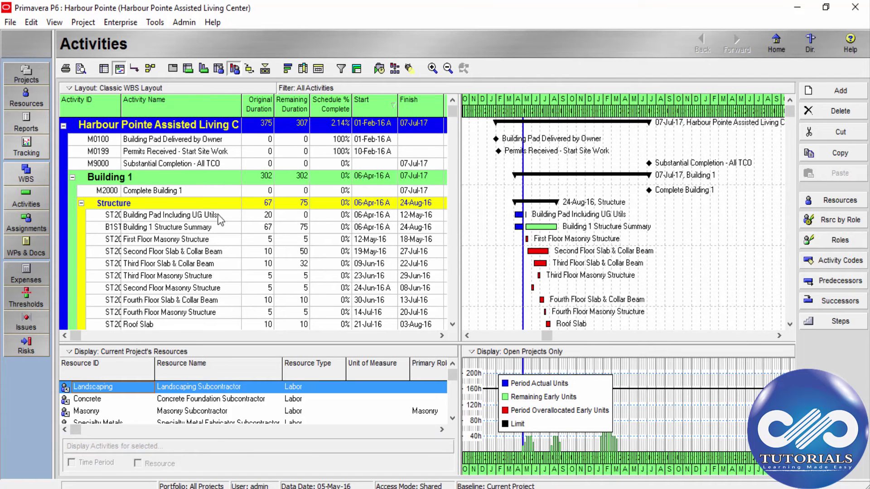
Start a File > Export to Microsoft Project MPX, with Project as the export type.
left_click(10, 22)
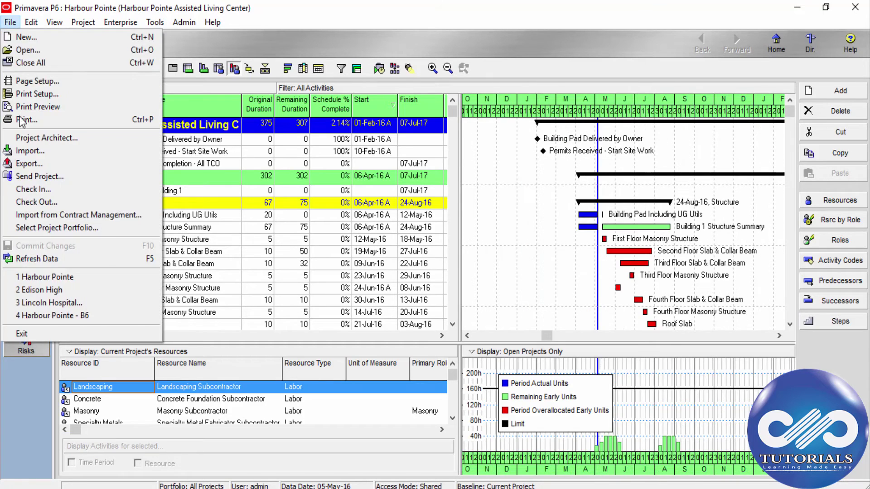
left_click(34, 168)
left_click(312, 326)
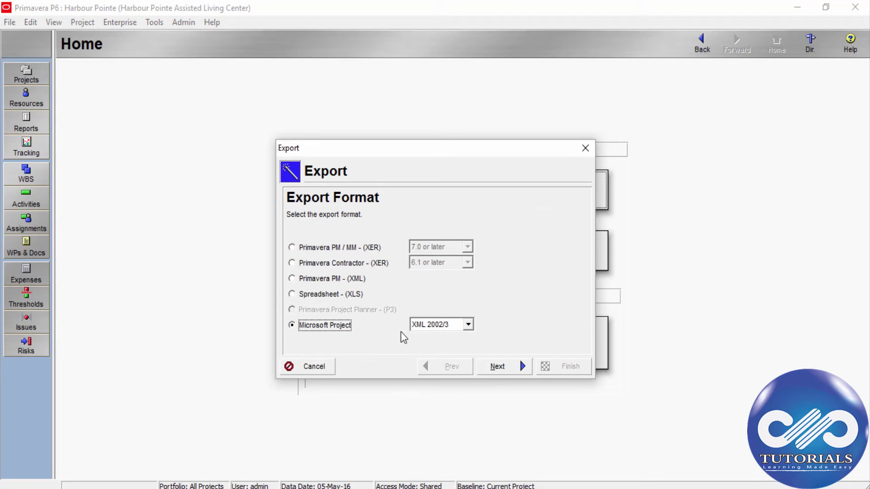
left_click(469, 325)
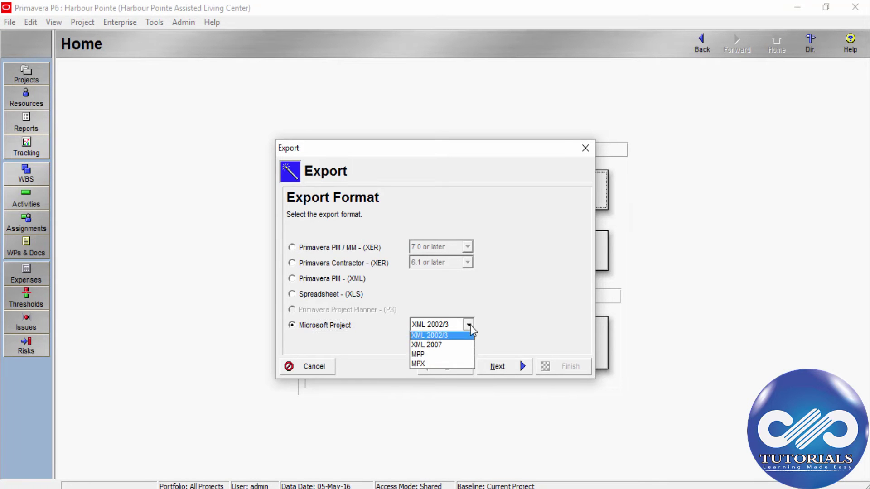
left_click(458, 367)
left_click(512, 366)
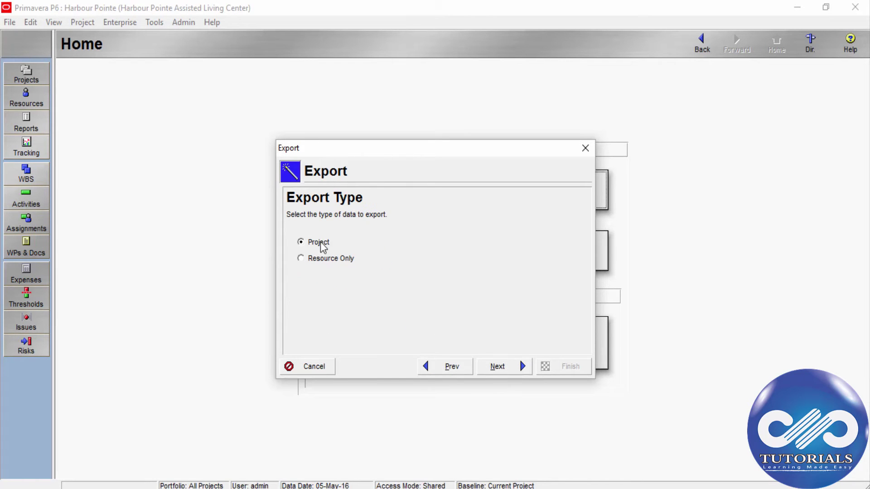
left_click(303, 261)
left_click(304, 243)
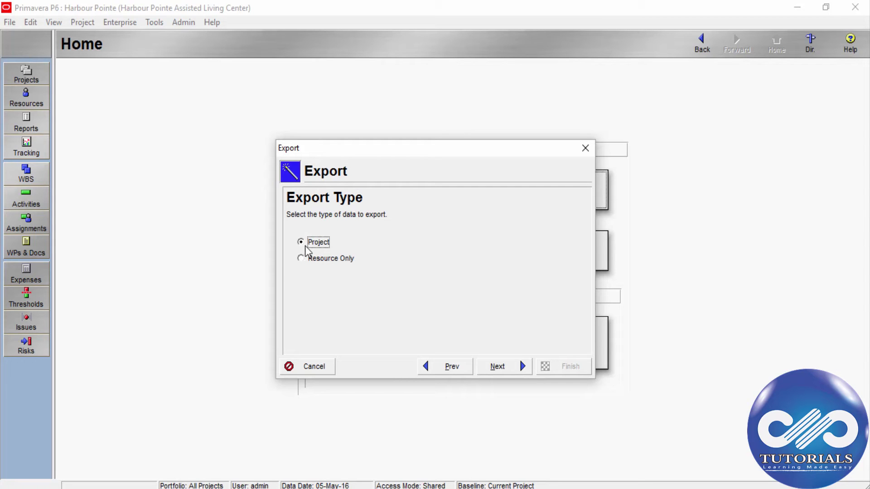
Tick Harbour Pointe for export and browse to the Desktop for its export file.
left_click(498, 368)
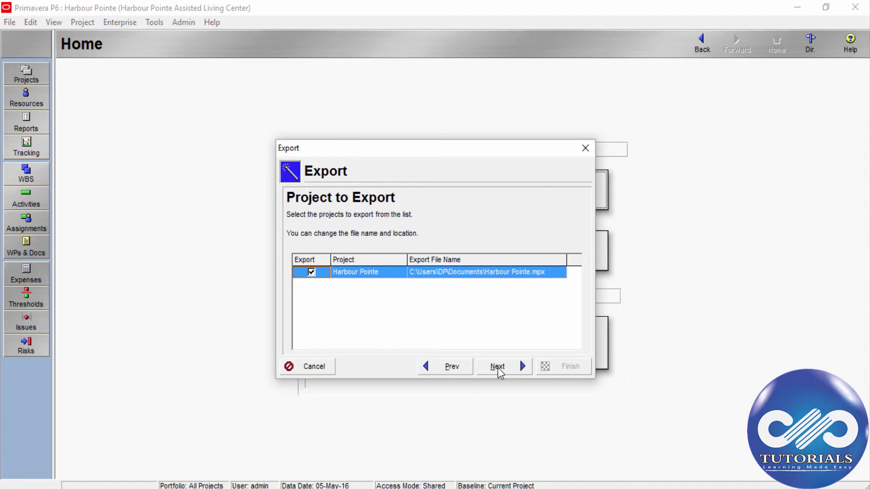
left_click(314, 275)
left_click(458, 272)
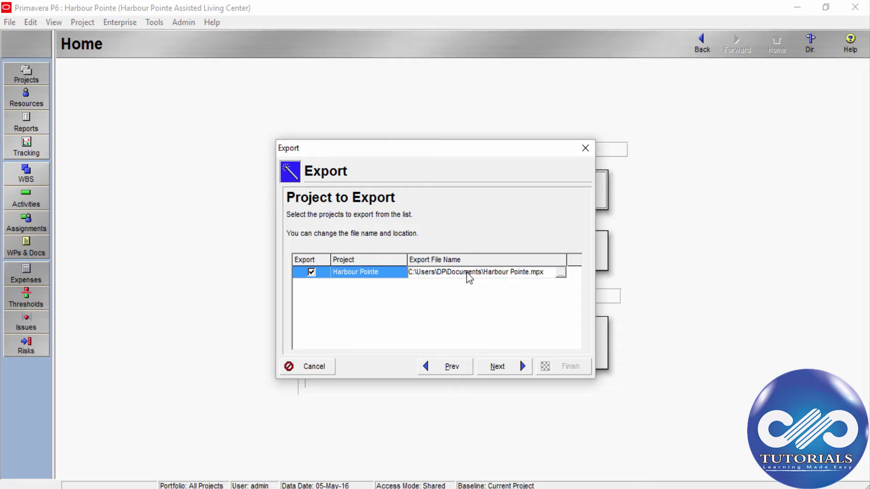
Save the export file on the Desktop as Harbour Pointe-msp.mpx.
left_click(293, 178)
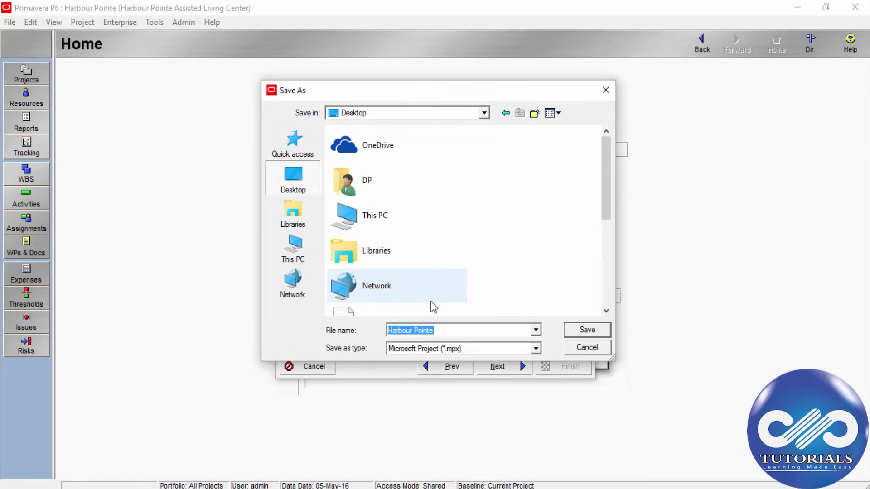
left_click(448, 331)
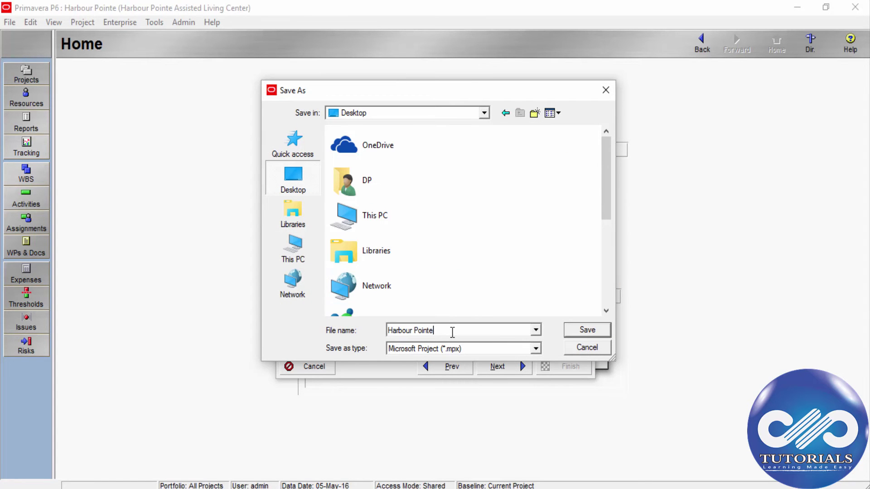
type("-msp")
left_click(593, 330)
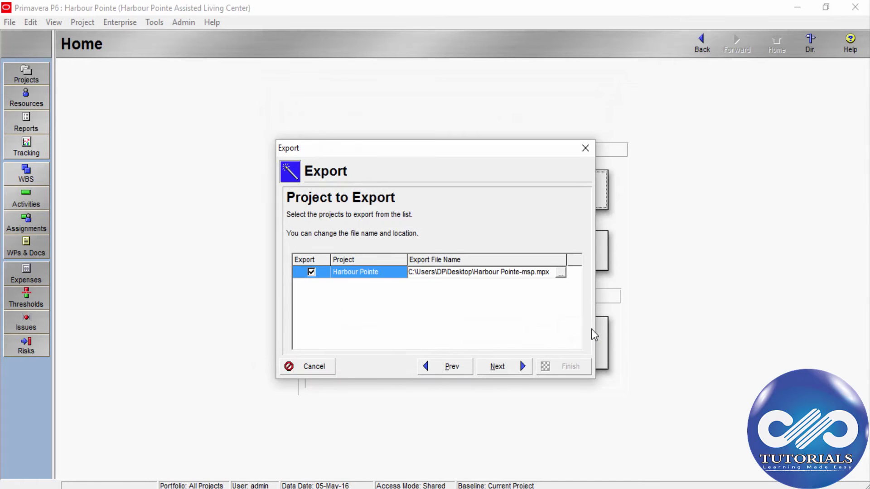
Add a new export template, New_1, on the Template page.
left_click(497, 367)
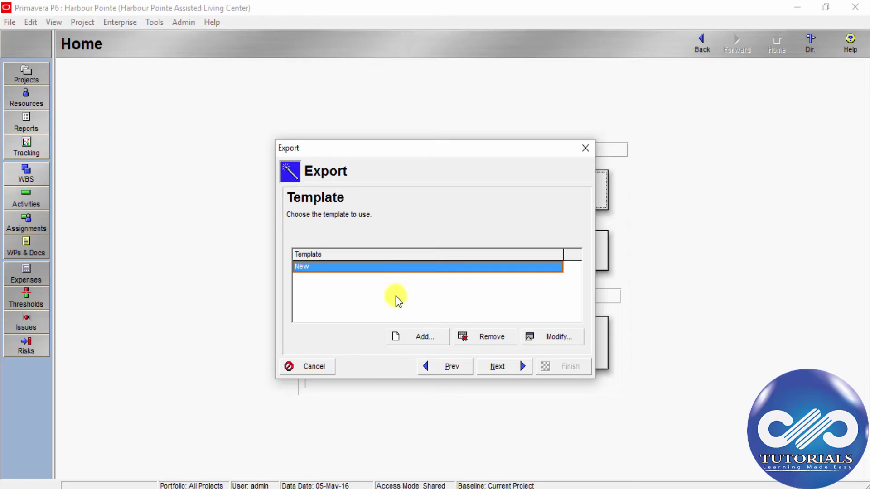
left_click(429, 337)
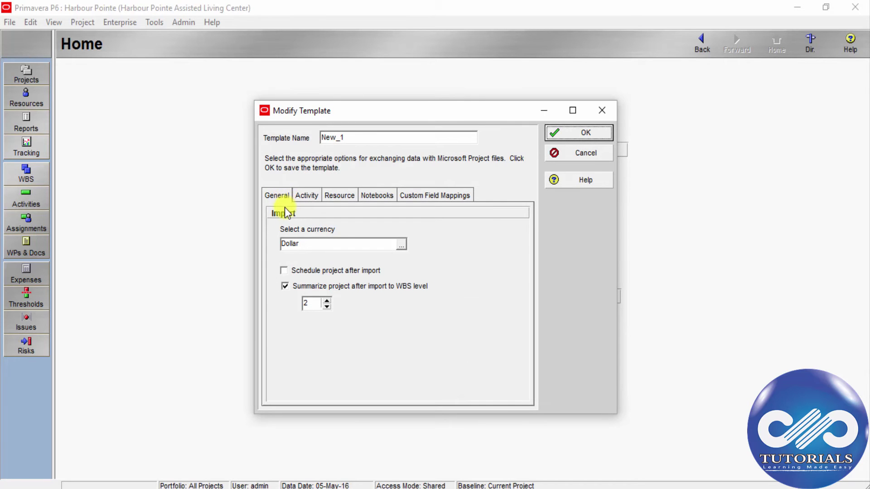
Give New_1 Dollar currency, schedule after import, and summarize to WBS level 2.
left_click(401, 245)
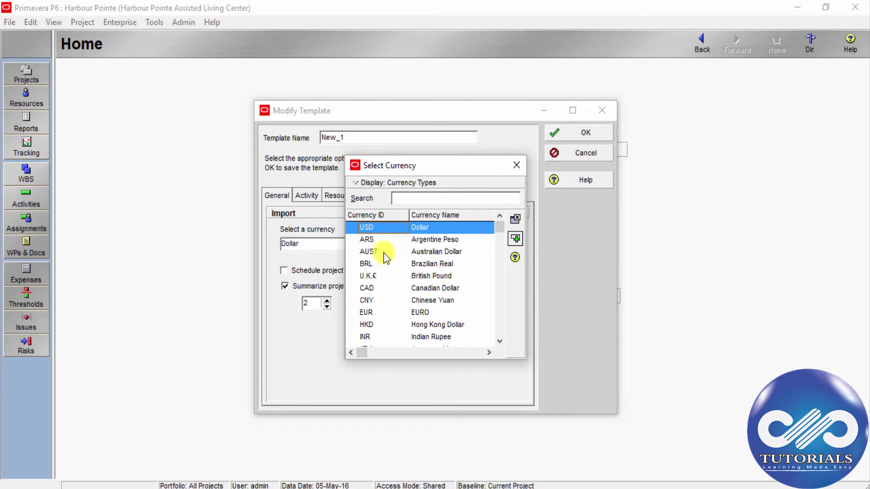
double_click(371, 228)
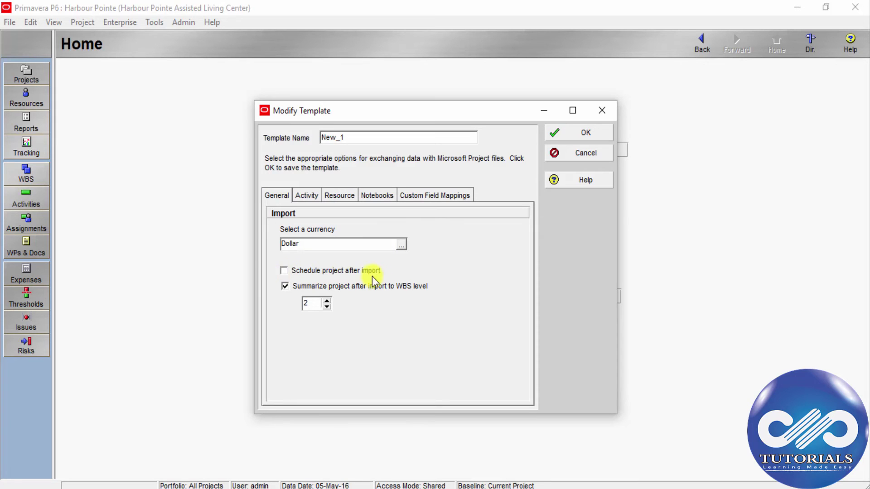
left_click(284, 272)
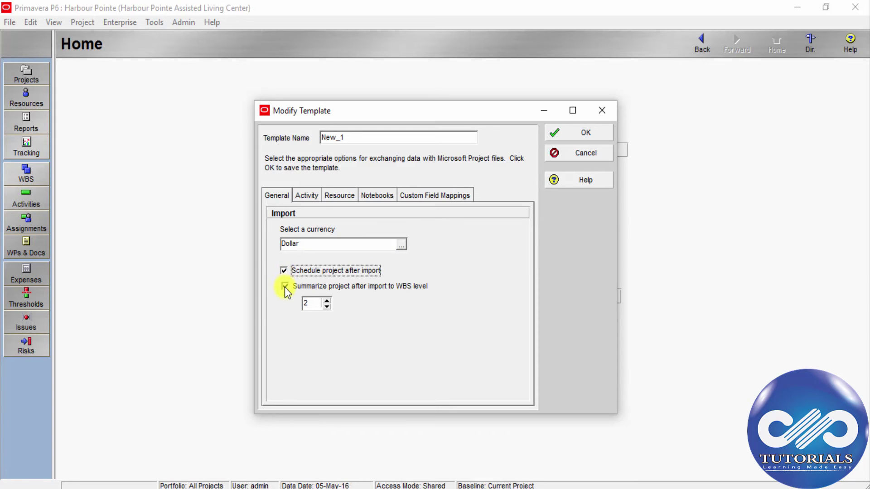
left_click(285, 287)
left_click(291, 288)
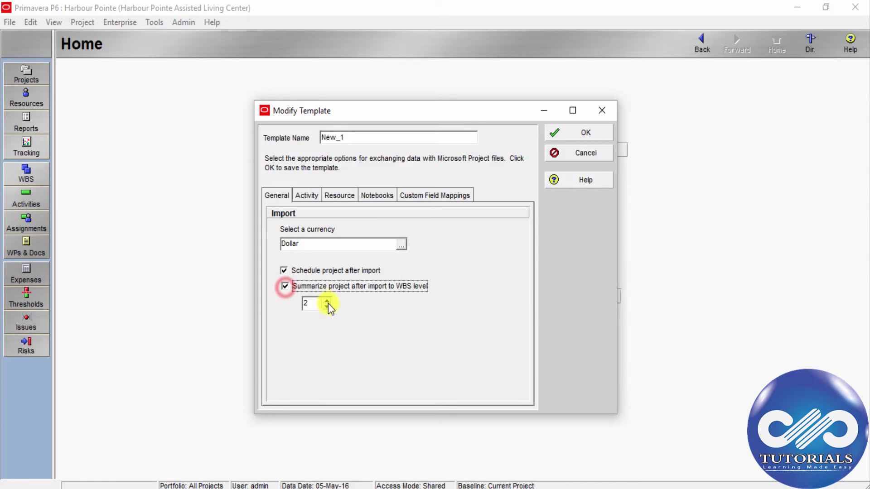
left_click(326, 299)
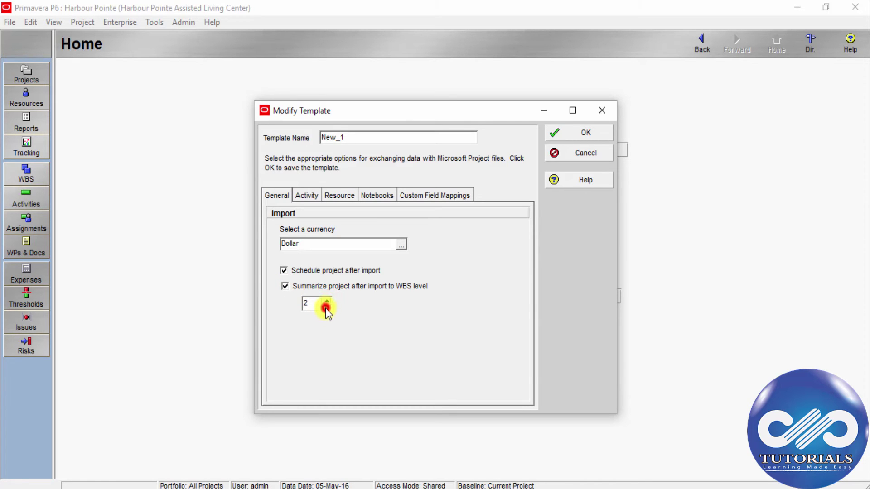
Export Activity ID to Microsoft Project's Text1 task field in template New_1.
left_click(308, 195)
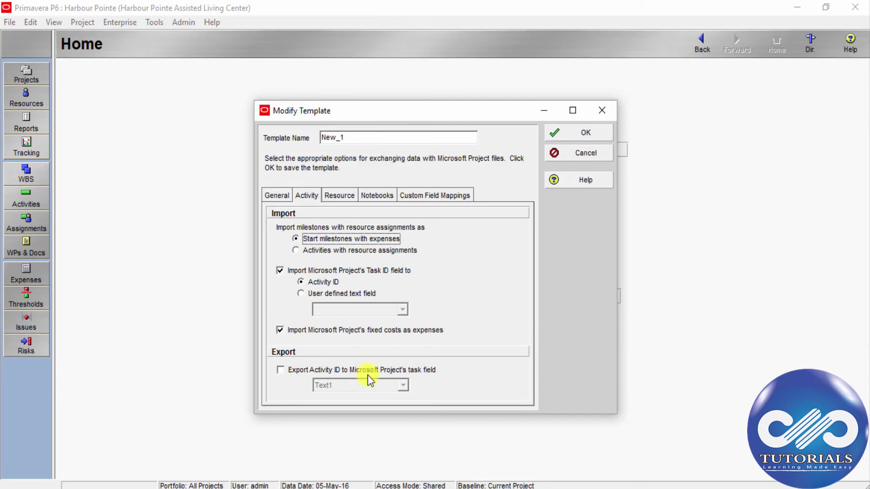
left_click(281, 370)
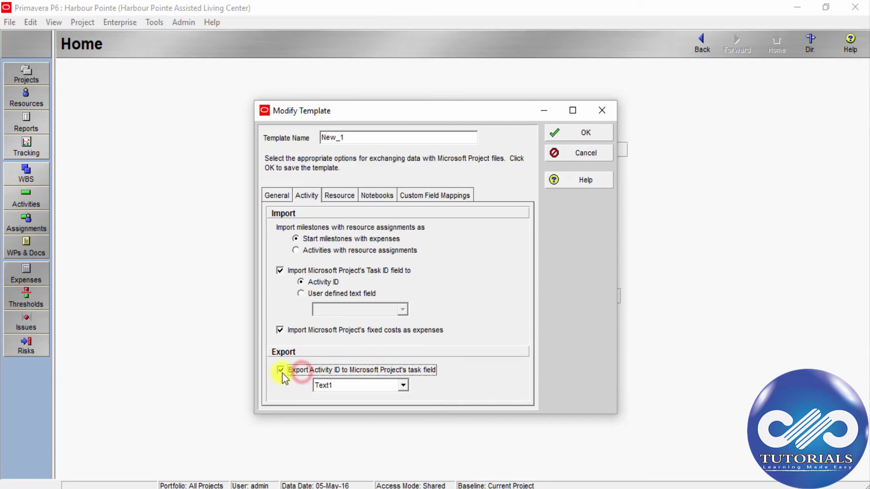
left_click(404, 386)
left_click_drag(403, 415, 386, 473)
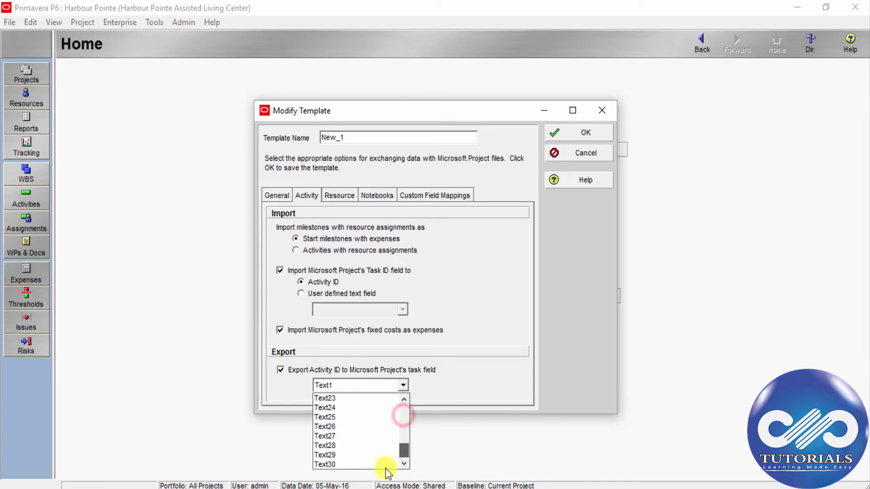
left_click(451, 341)
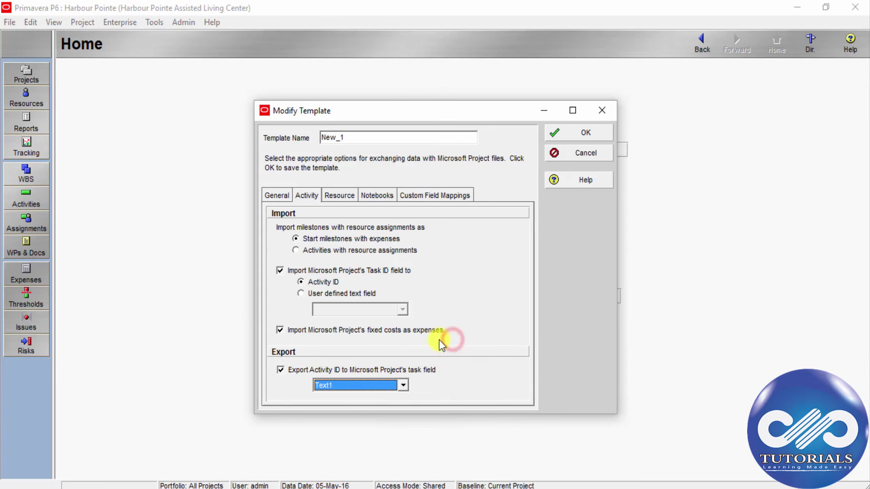
left_click(337, 197)
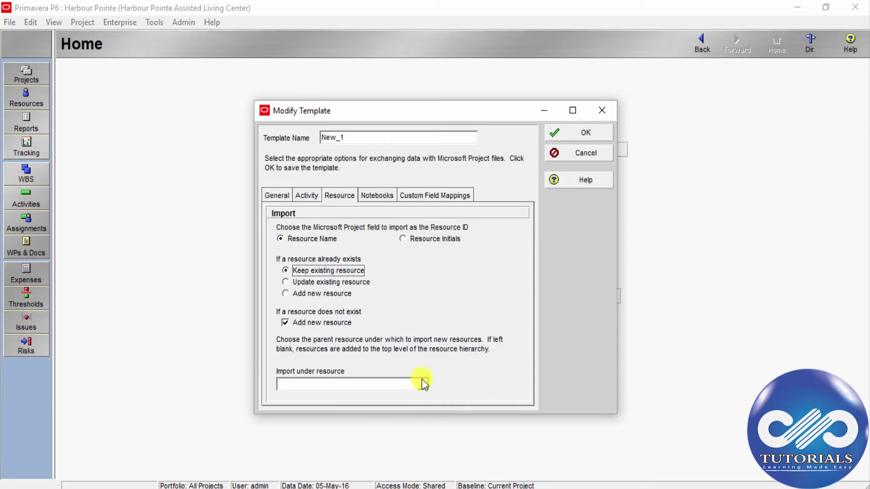
Keep existing resources on import and leave the parent resource blank.
left_click(520, 161)
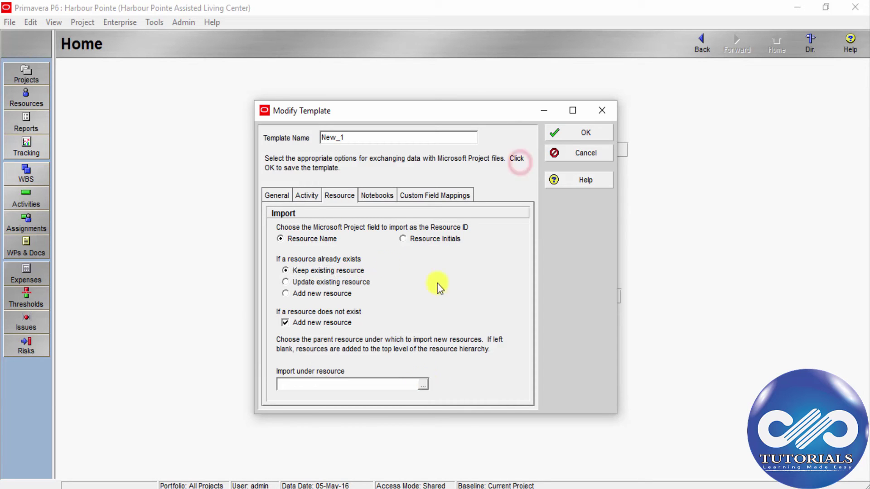
left_click(423, 385)
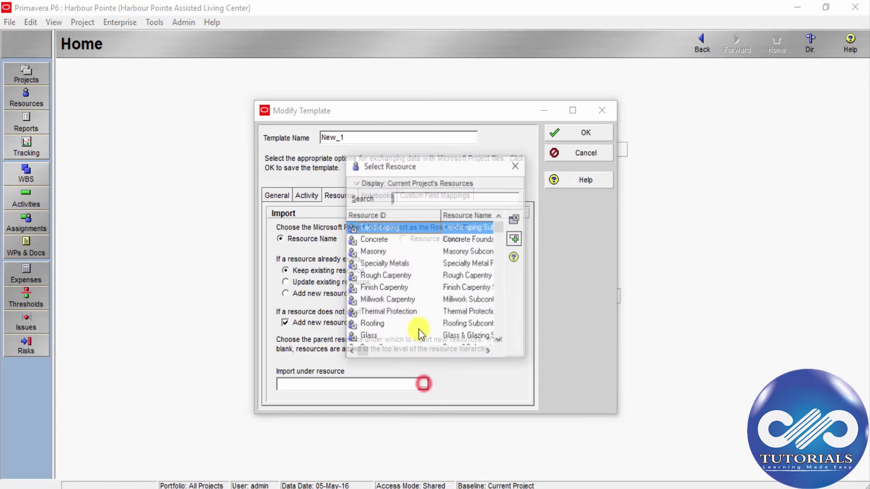
left_click(515, 165)
left_click(389, 197)
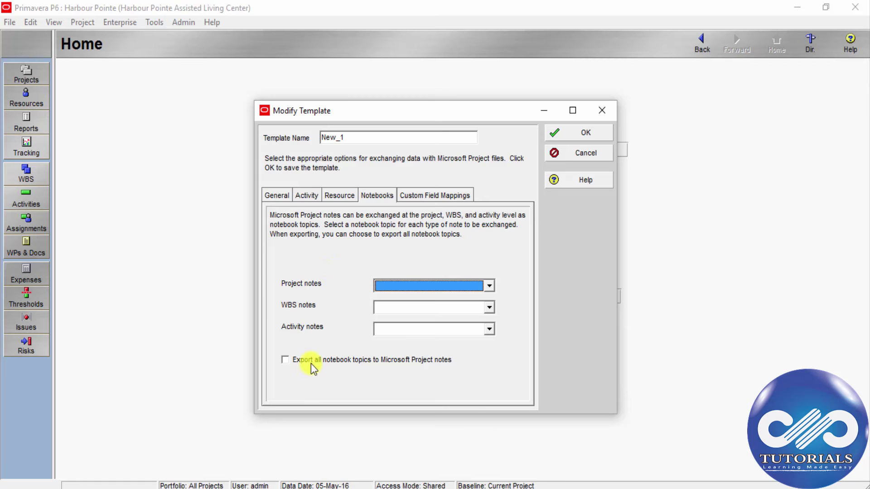
Export all notebook topics as Project notes; map user_text1 to Project Keywords.
left_click(490, 286)
left_click(490, 286)
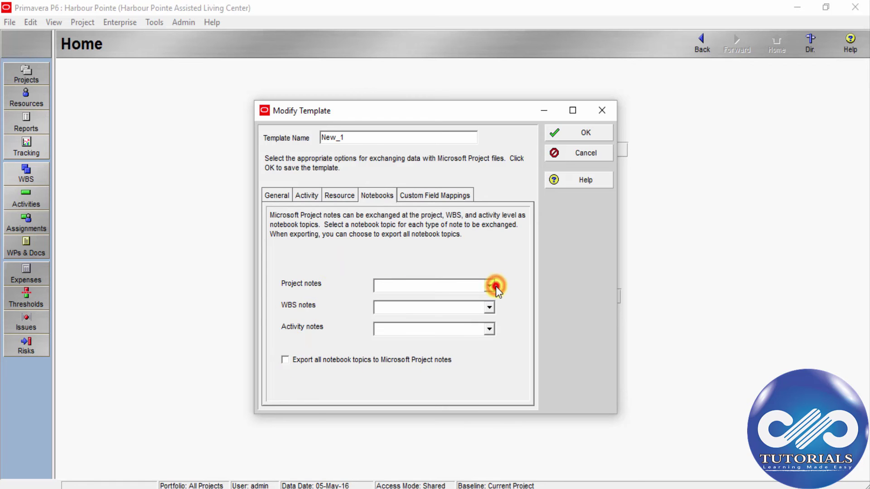
left_click(286, 361)
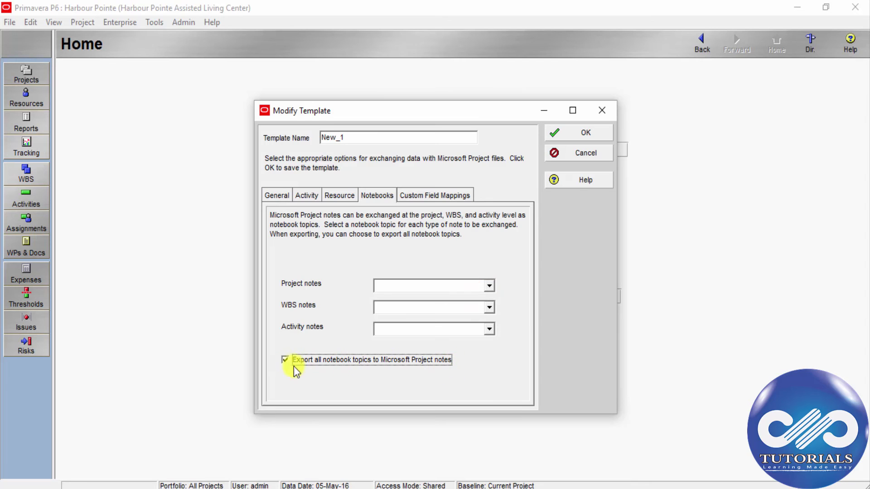
left_click(422, 196)
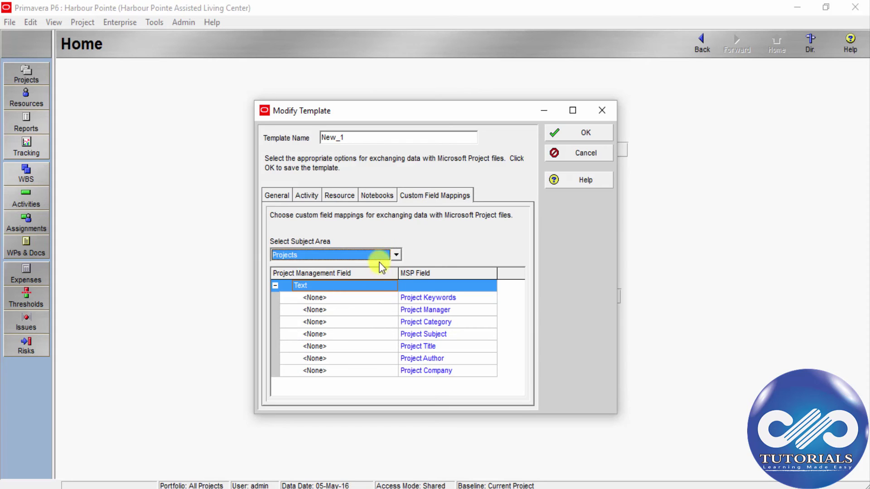
left_click(384, 300)
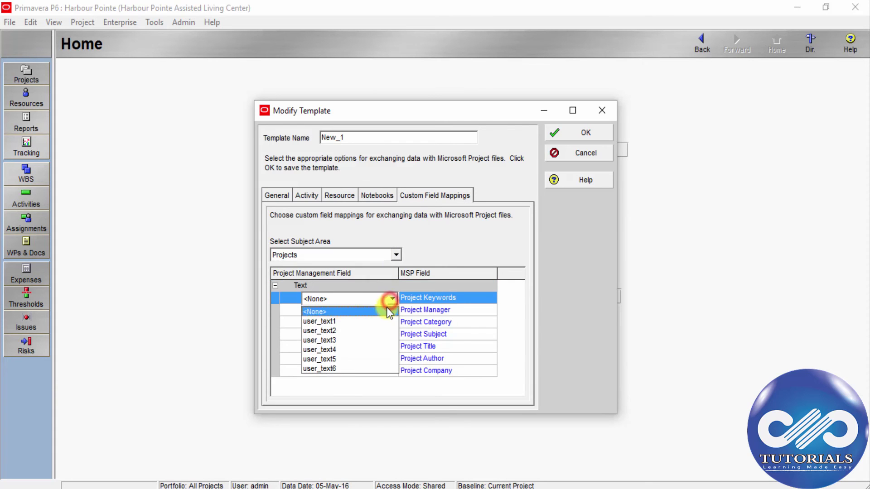
left_click(379, 323)
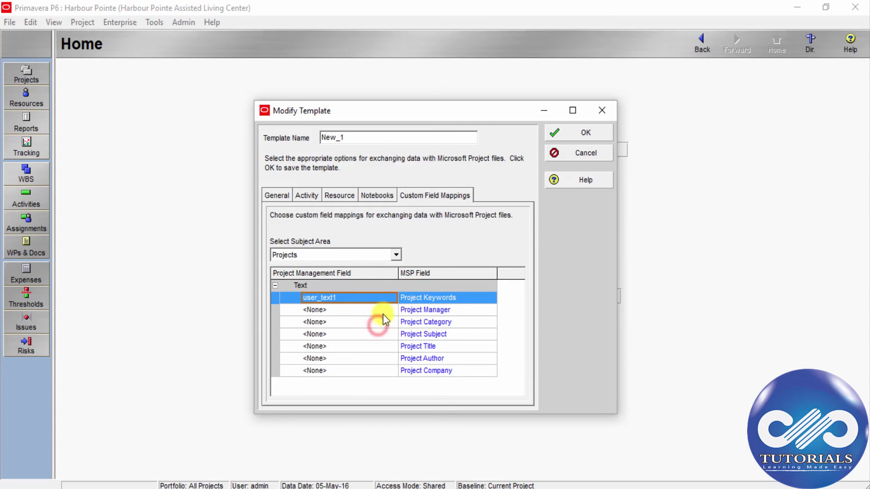
left_click(383, 310)
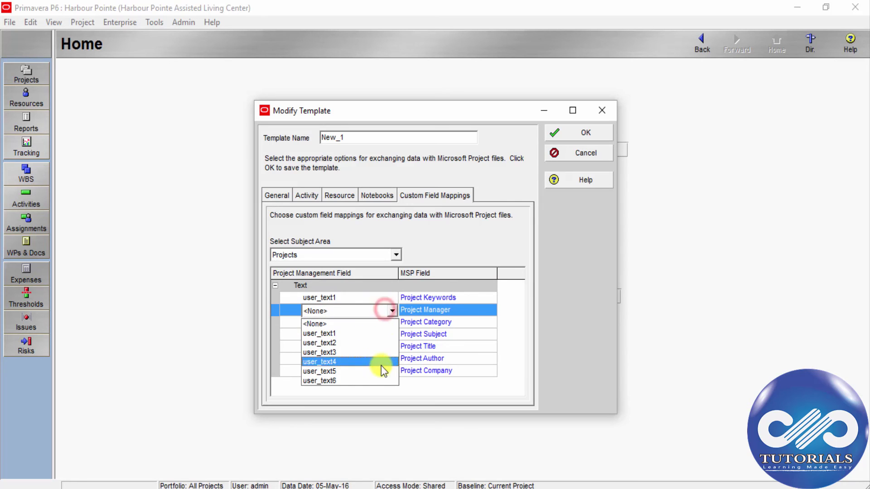
left_click(470, 307)
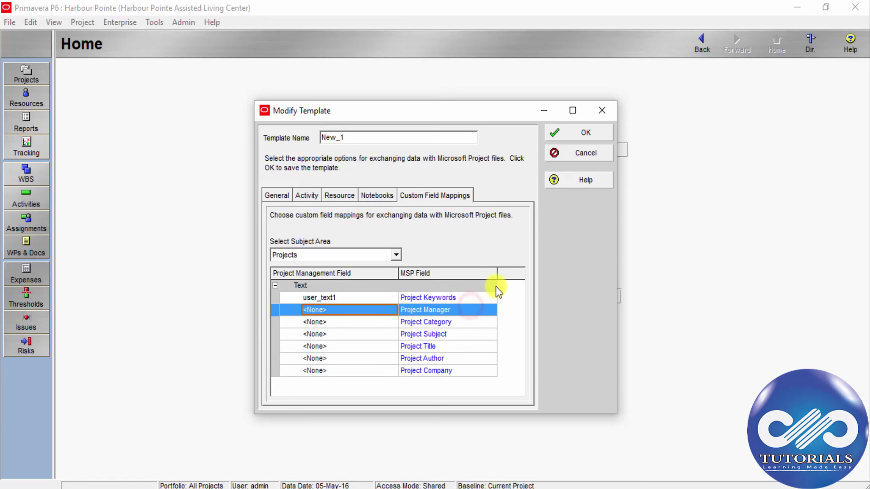
Save New_1 and export Harbour Pointe with it, confirming the successful completion.
left_click(578, 136)
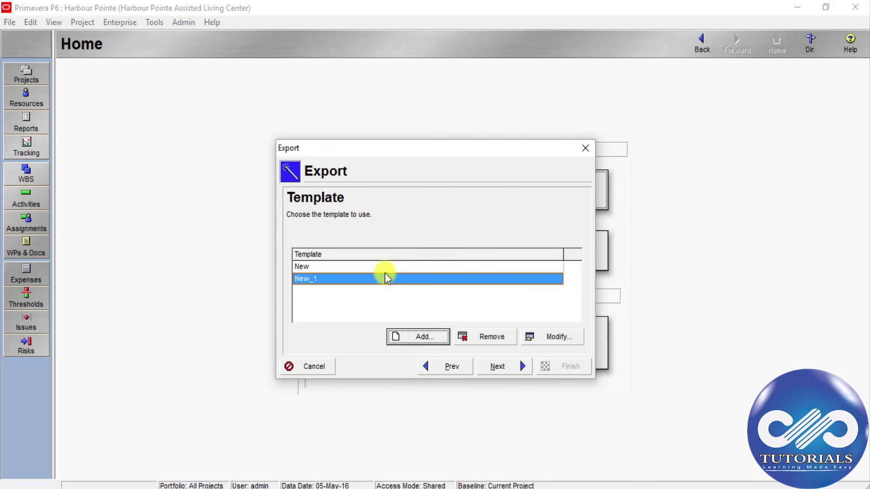
left_click(495, 366)
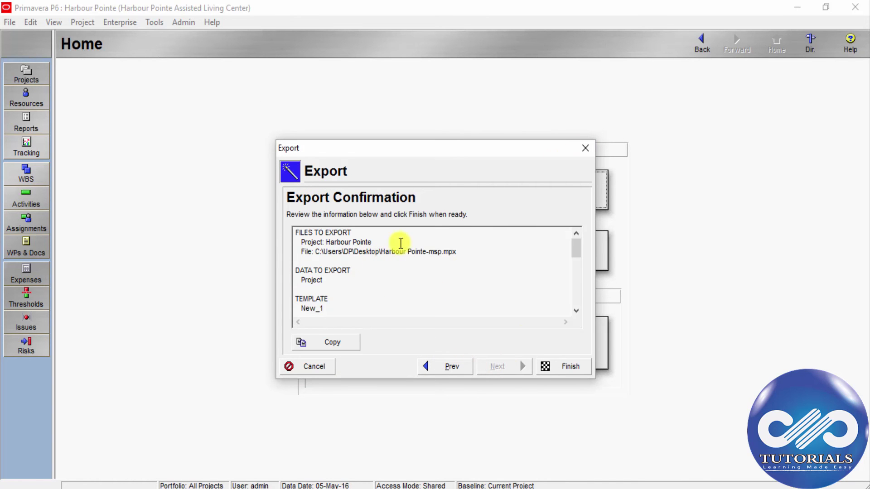
left_click_drag(576, 248, 576, 280)
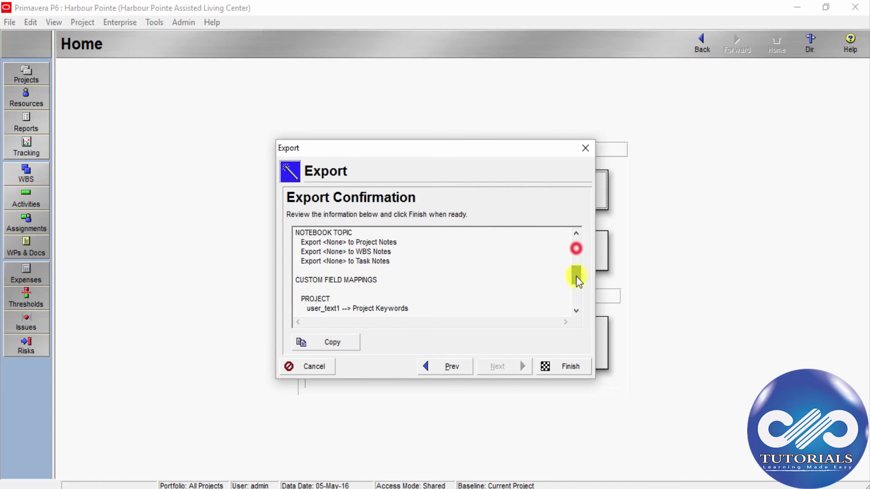
left_click(552, 364)
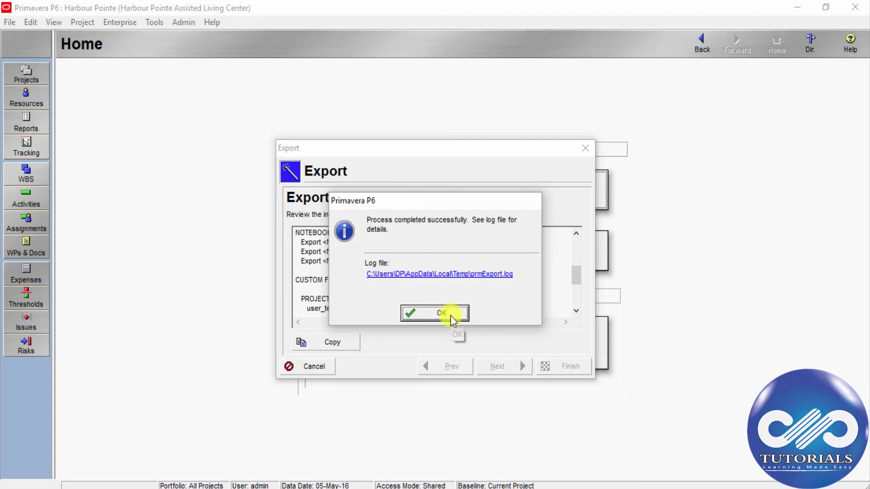
left_click(451, 315)
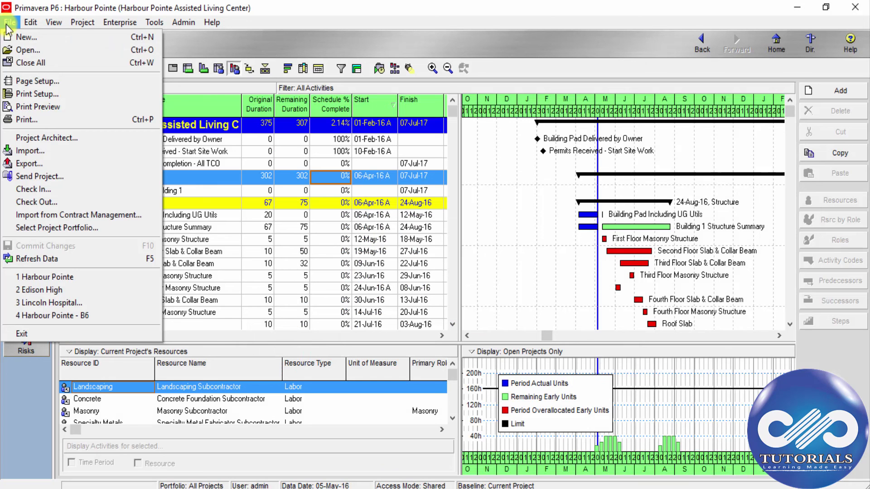
Start a new export in Microsoft Project MPX format.
left_click(51, 166)
left_click(333, 325)
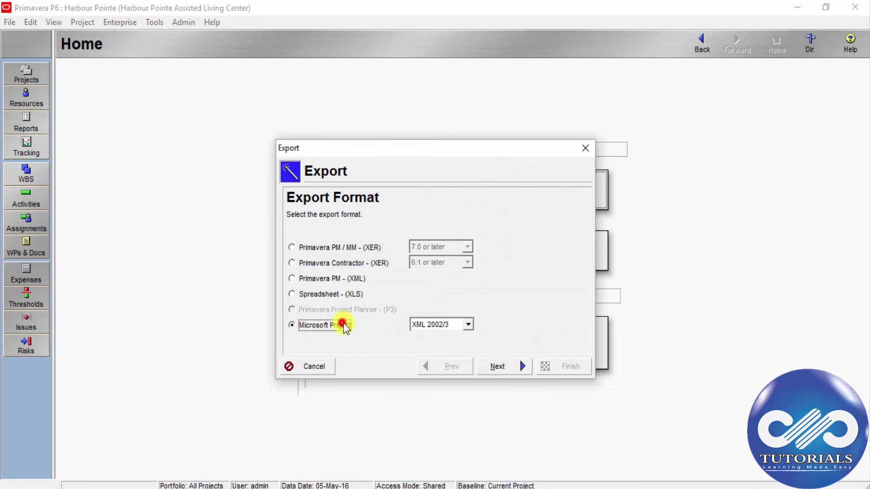
left_click(439, 324)
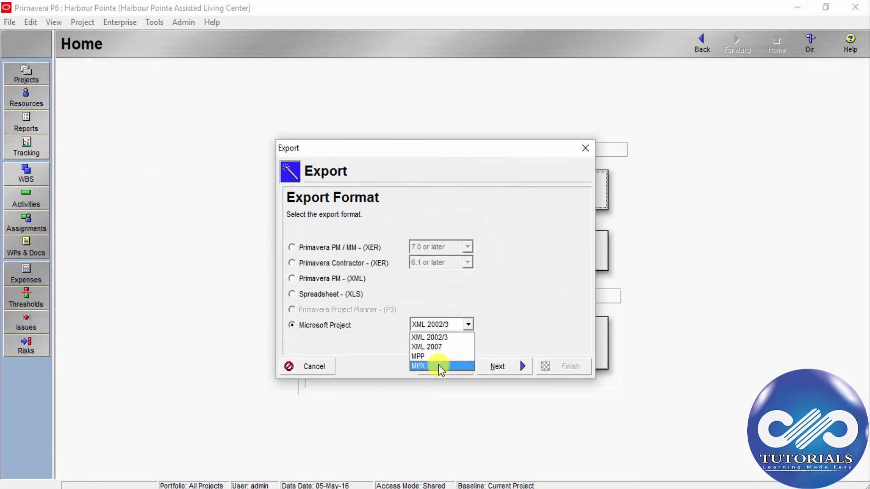
left_click(438, 365)
left_click(499, 368)
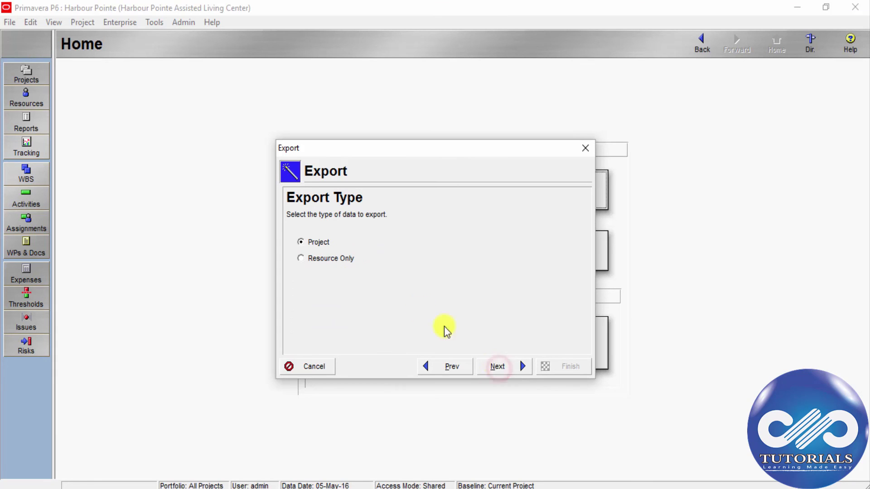
Export resources only, saving the file as Resources on the Desktop.
left_click(321, 260)
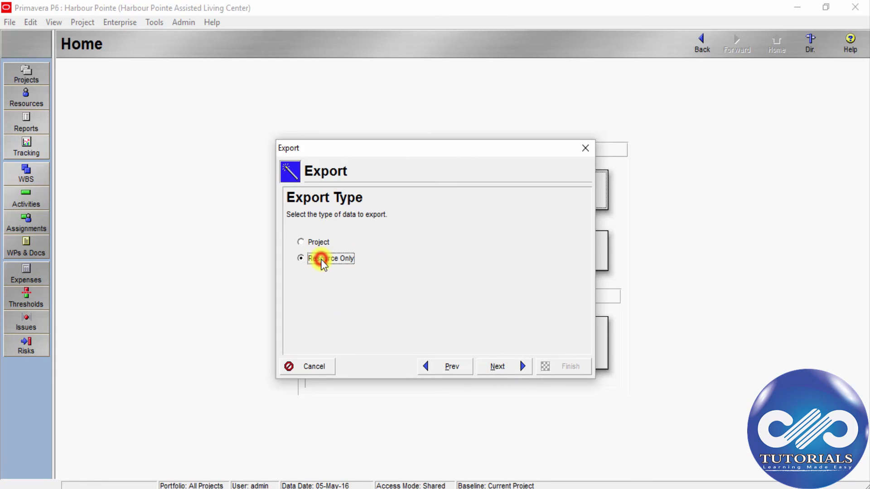
left_click(497, 368)
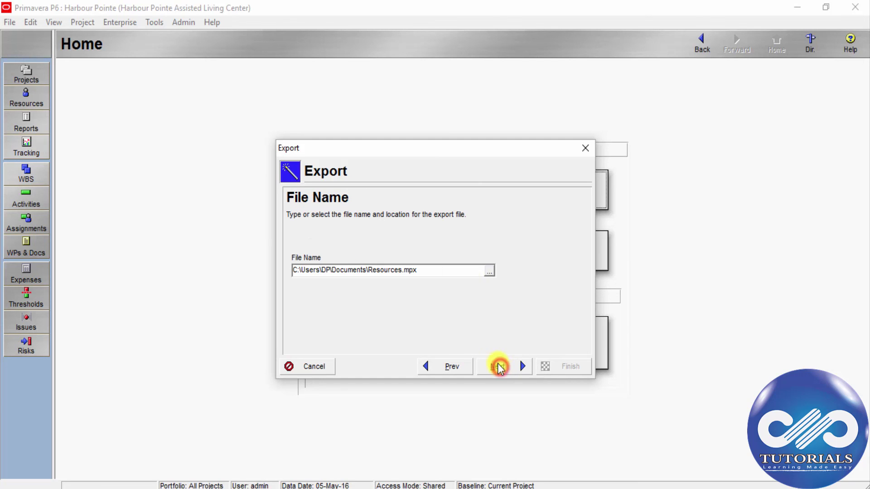
left_click(489, 273)
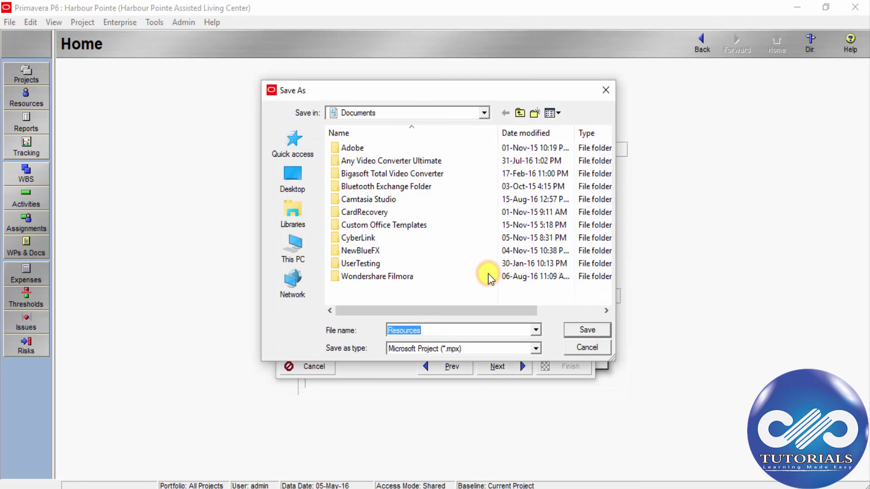
left_click(293, 179)
left_click(580, 330)
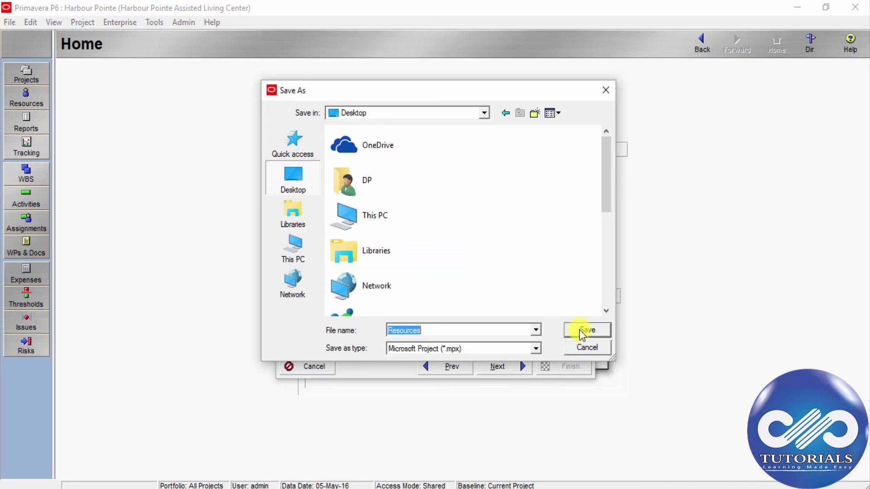
left_click(581, 333)
Run the resources-only export with template New_1 and dismiss the result message.
left_click(501, 367)
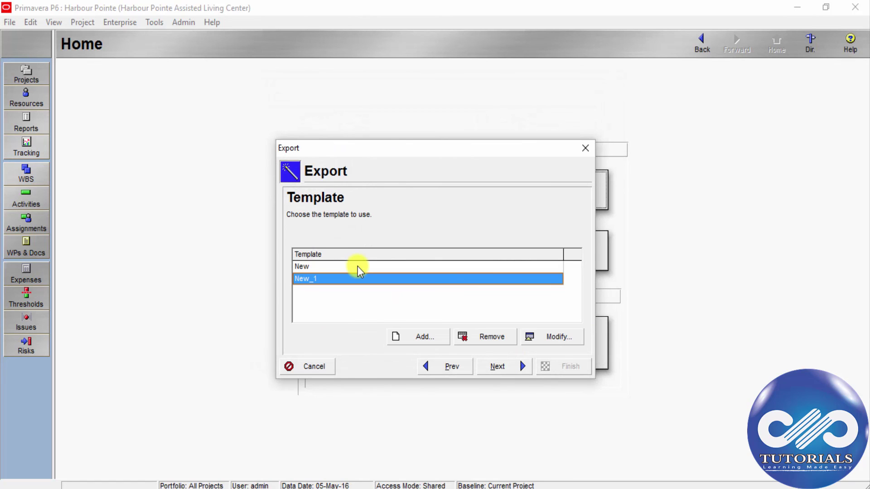
left_click(356, 268)
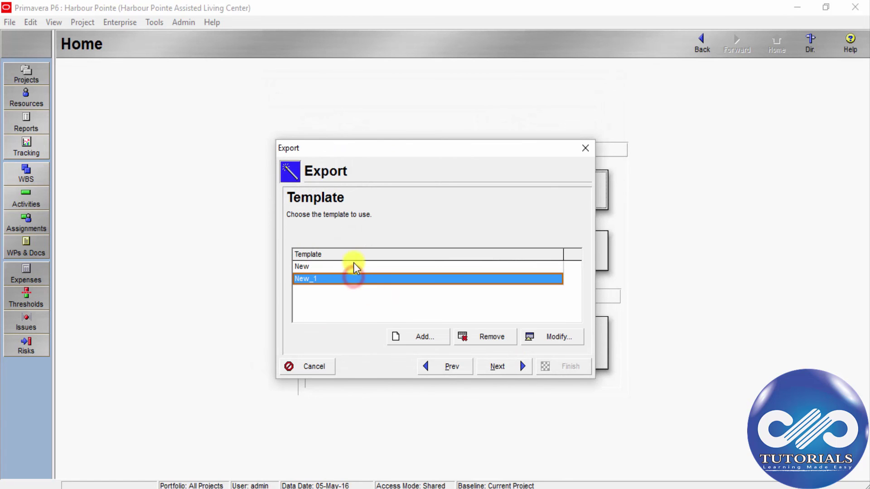
left_click(492, 365)
left_click(554, 369)
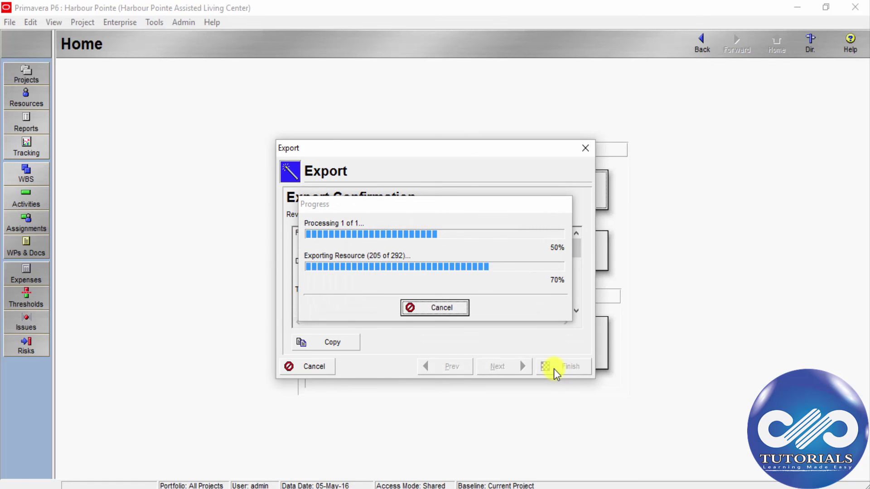
left_click(450, 313)
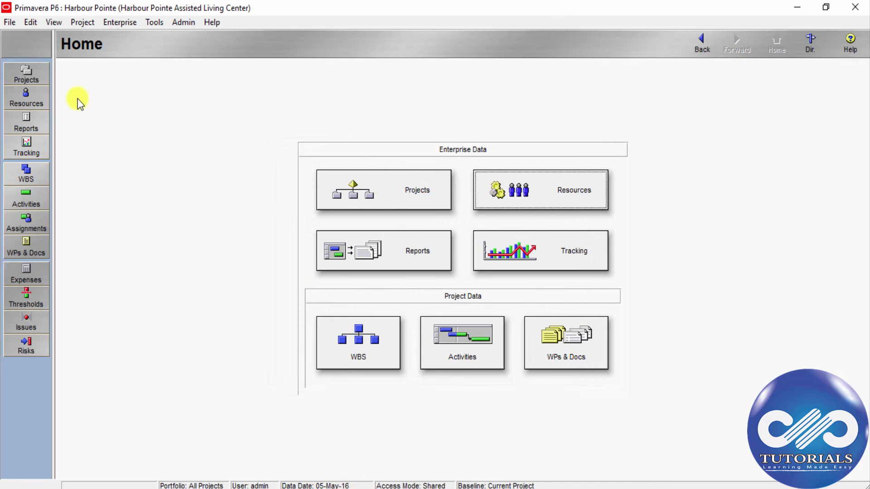
Show the Harbour Pointe Activities view and open the File menu.
left_click(36, 200)
left_click(10, 22)
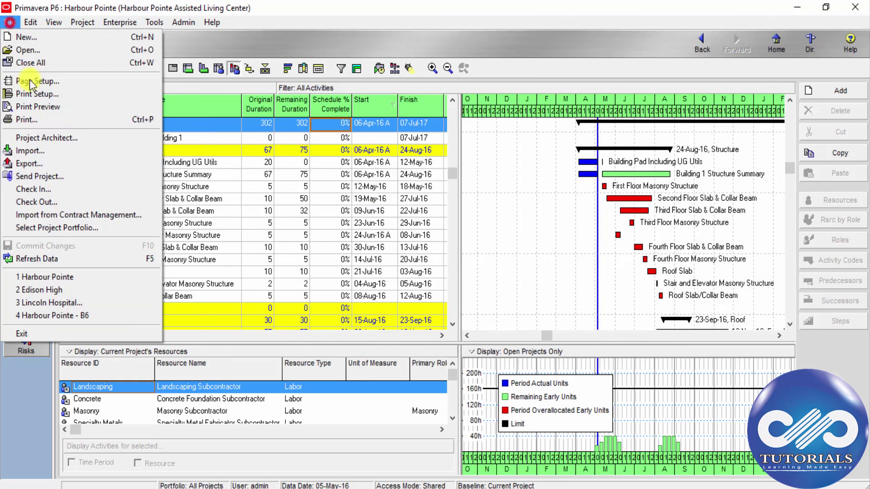